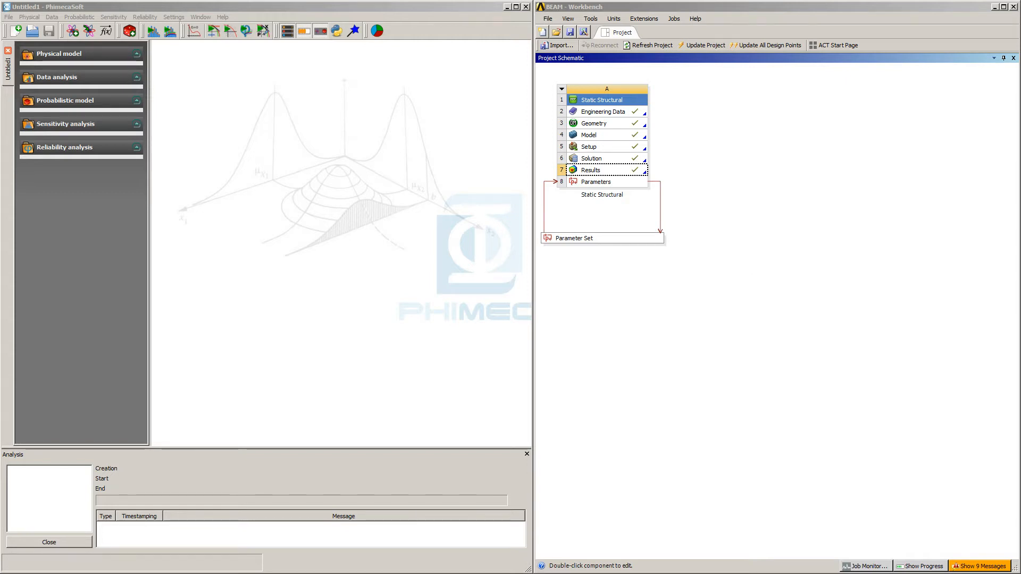
Review the simply supported beam scheme in the documentation and open the Parameter Set of the BEAM project in Workbench.
key("alt+Tab")
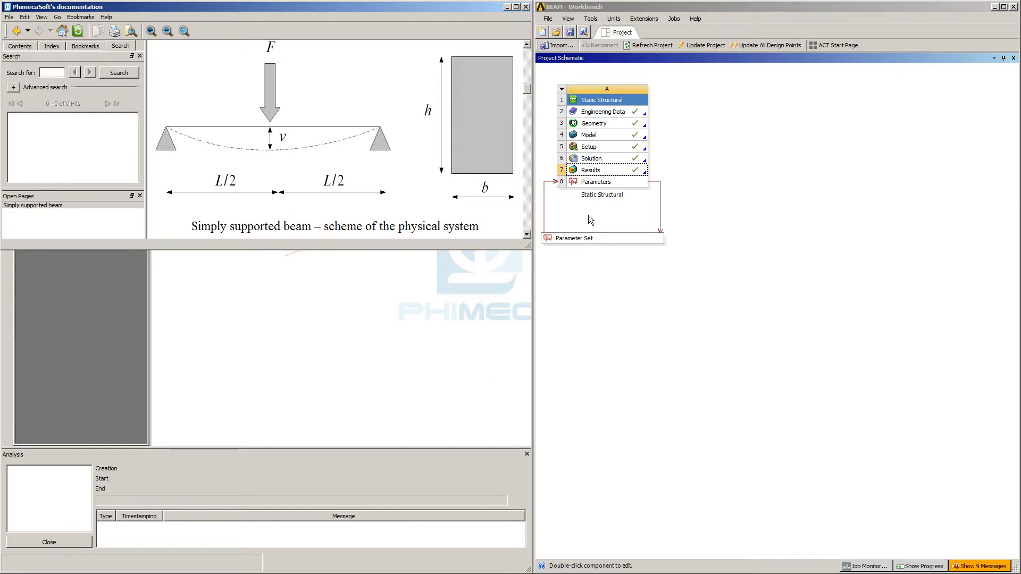
double_click(585, 238)
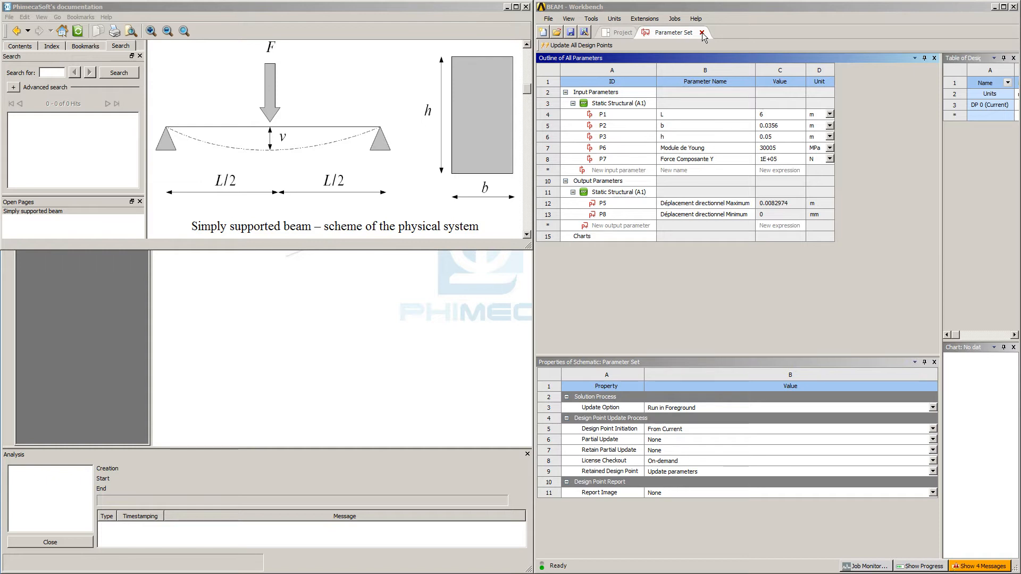
Close the Workbench project and the documentation, and switch to PhimecaSoft in a maximized window.
left_click(1014, 7)
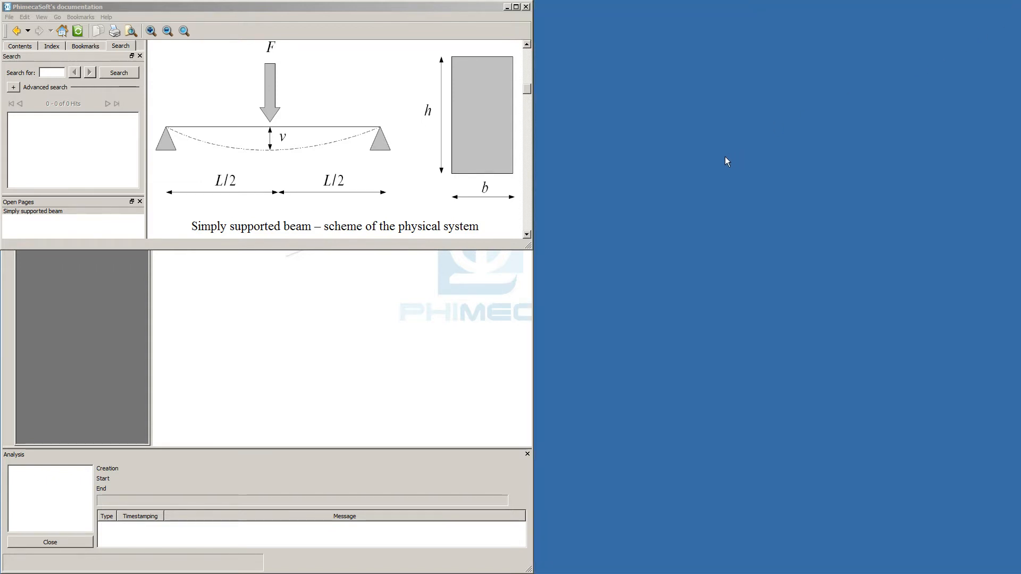
left_click(526, 6)
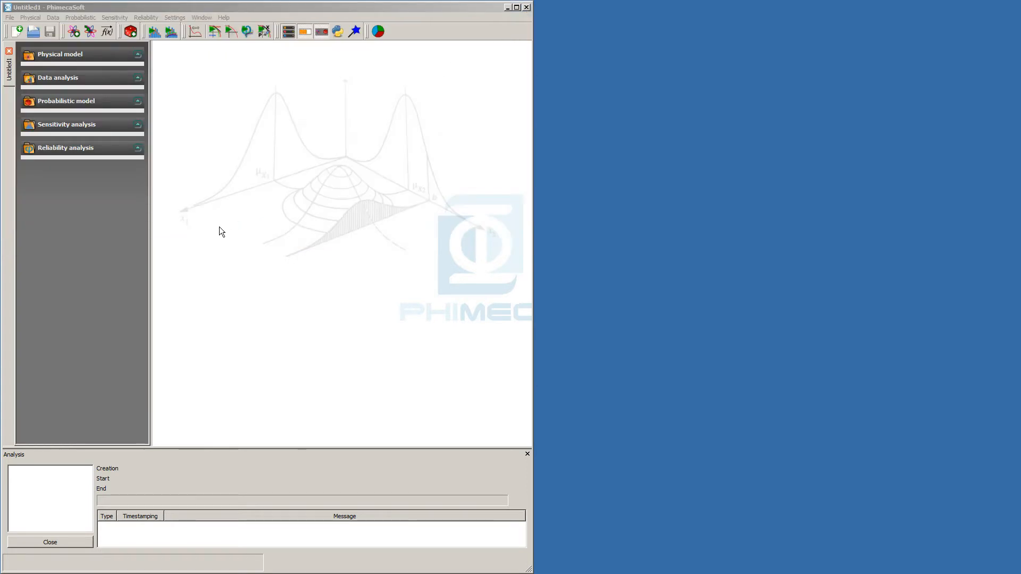
left_click(516, 7)
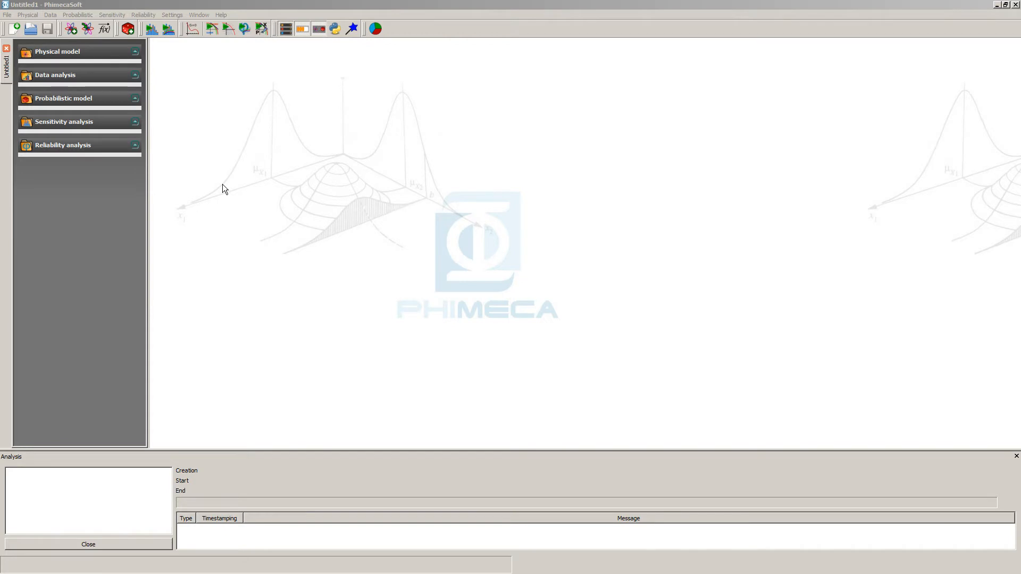
Create a new physical model named COUPLING.
left_click(85, 51)
left_click(129, 59)
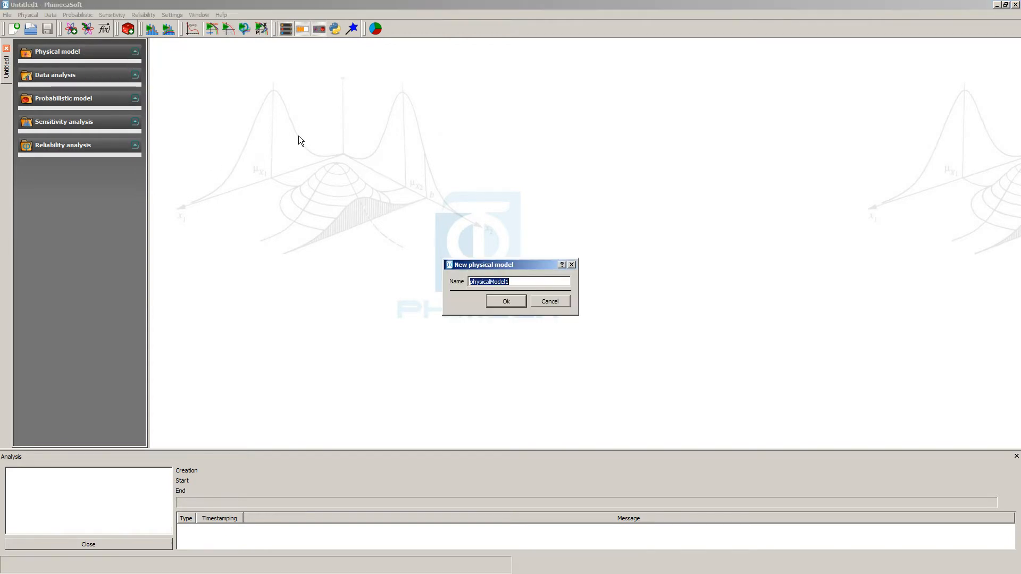
left_click(515, 282)
key("BackSpace")
key("BackSpace")
key("BackSpace")
key("BackSpace")
key("BackSpace")
key("BackSpace")
key("BackSpace")
key("BackSpace")
key("BackSpace")
key("BackSpace")
key("BackSpace")
key("BackSpace")
key("BackSpace")
key("BackSpace")
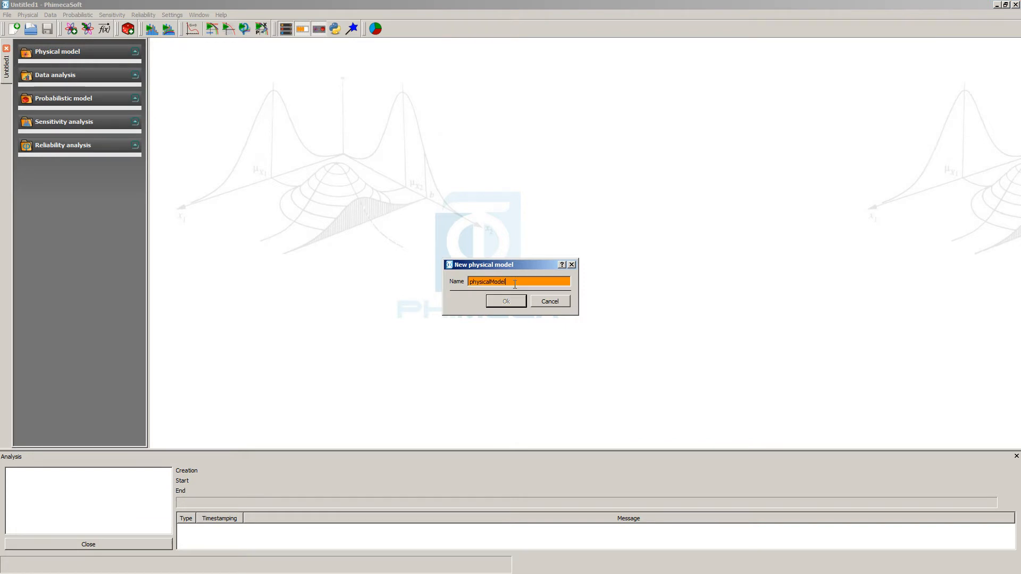
type("COUPLING")
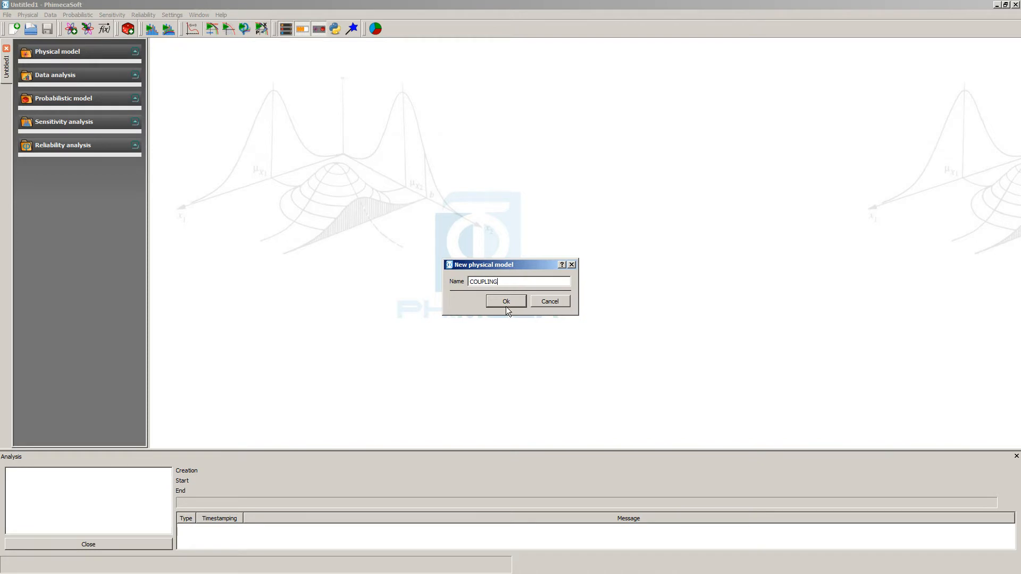
left_click(506, 302)
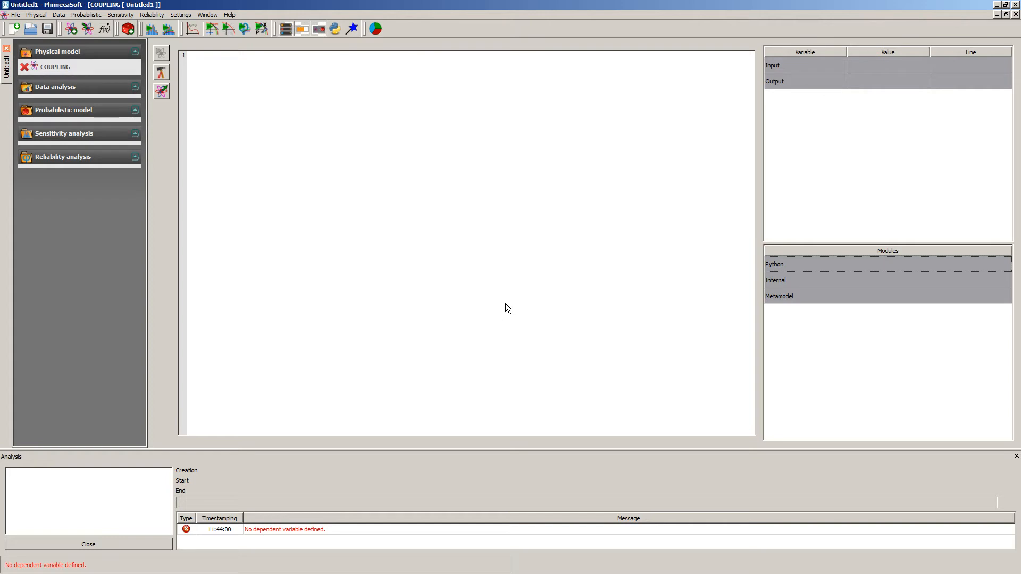
Insert an Ansys coupling into the COUPLING script using BEAM.wbpj from the DEMO_ANSYS_PMSOFT folder as the model file.
left_click(158, 73)
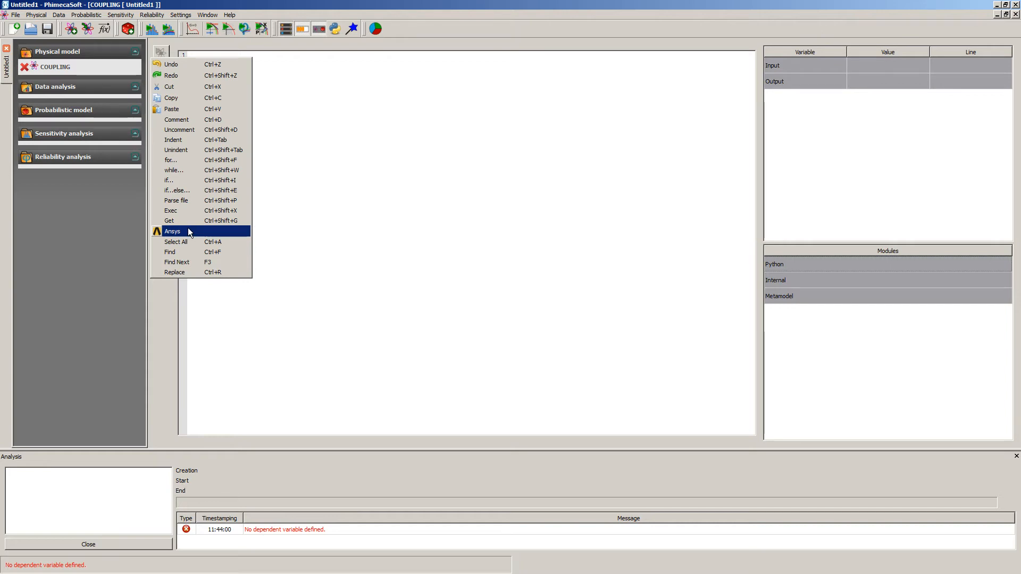
left_click(188, 232)
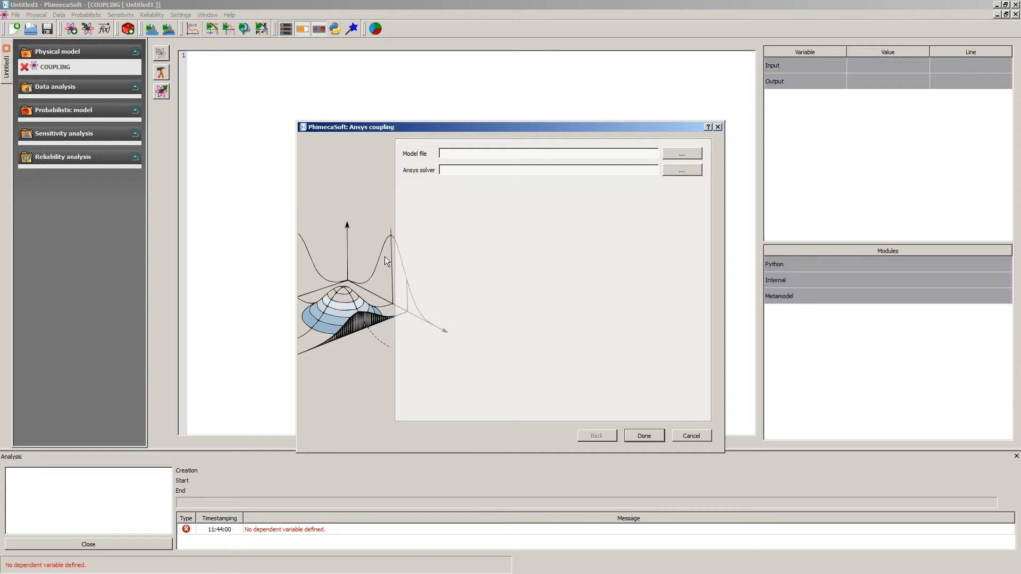
left_click(681, 153)
left_click(553, 324)
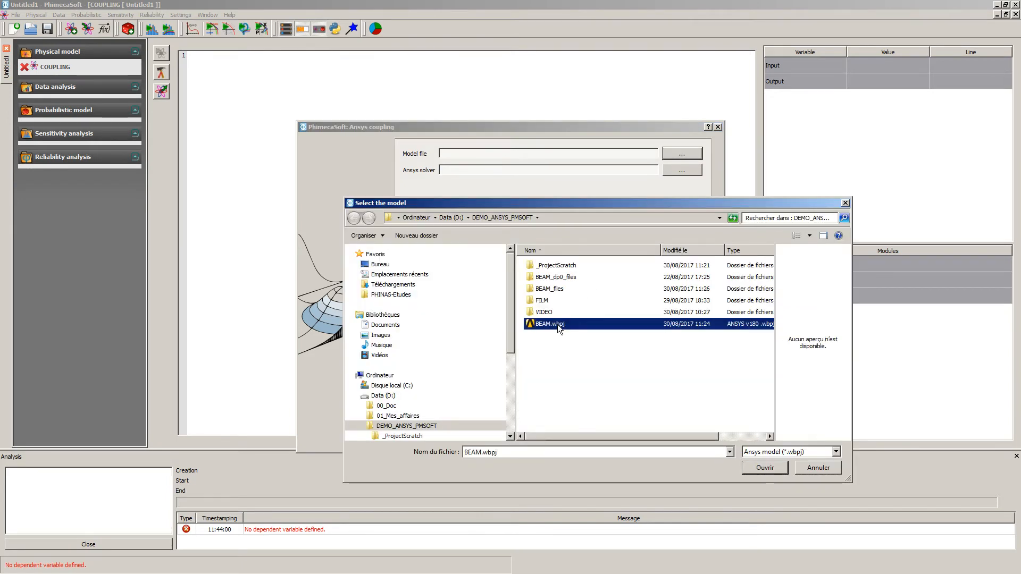
left_click(770, 470)
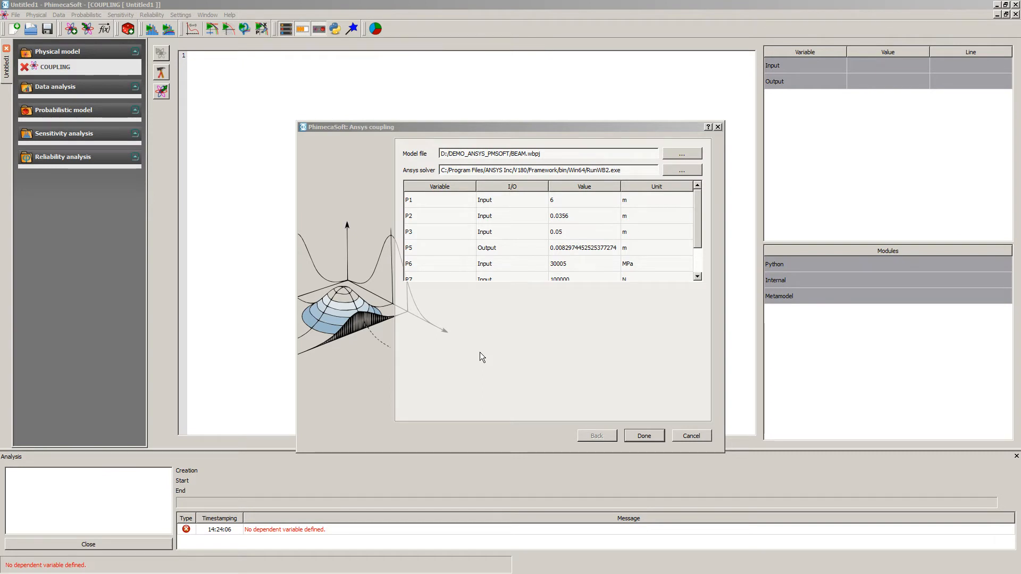
left_click(653, 435)
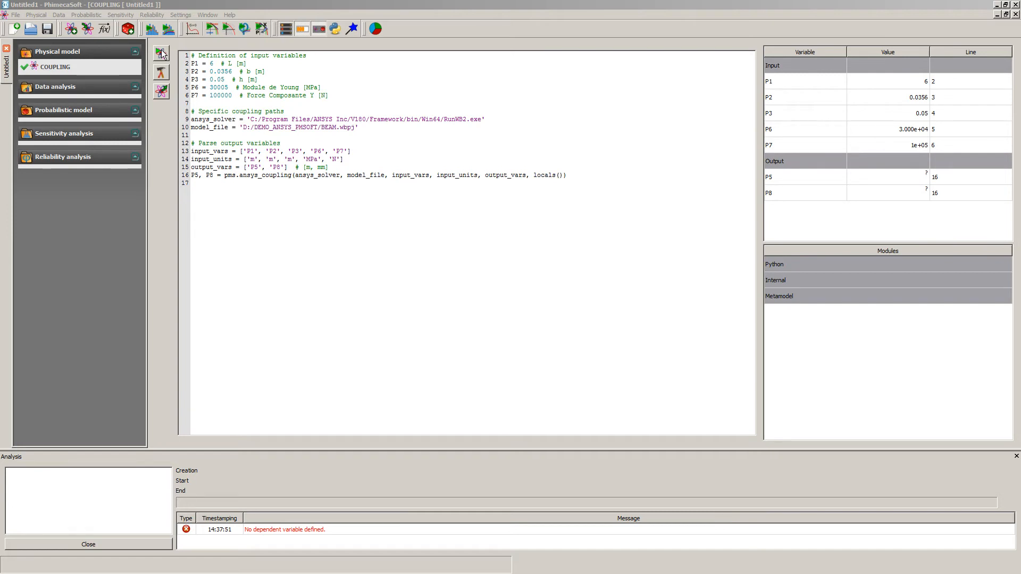
Run the COUPLING physical model to compute its outputs P5 and P8.
left_click(162, 54)
left_click_drag(0, 125, 447, 202)
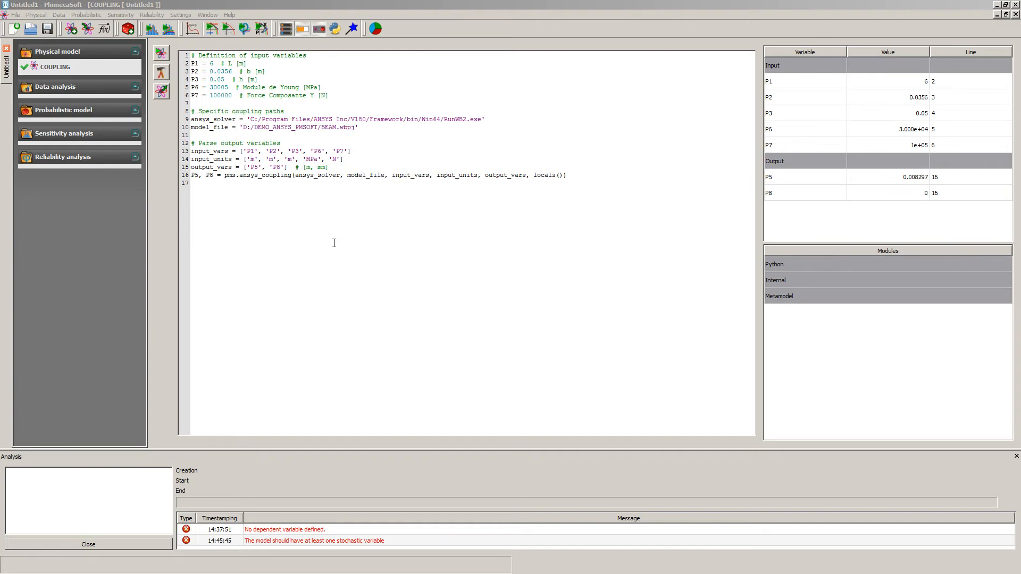
Create a new probabilistic model based on the COUPLING physical model, keeping the default name.
right_click(70, 113)
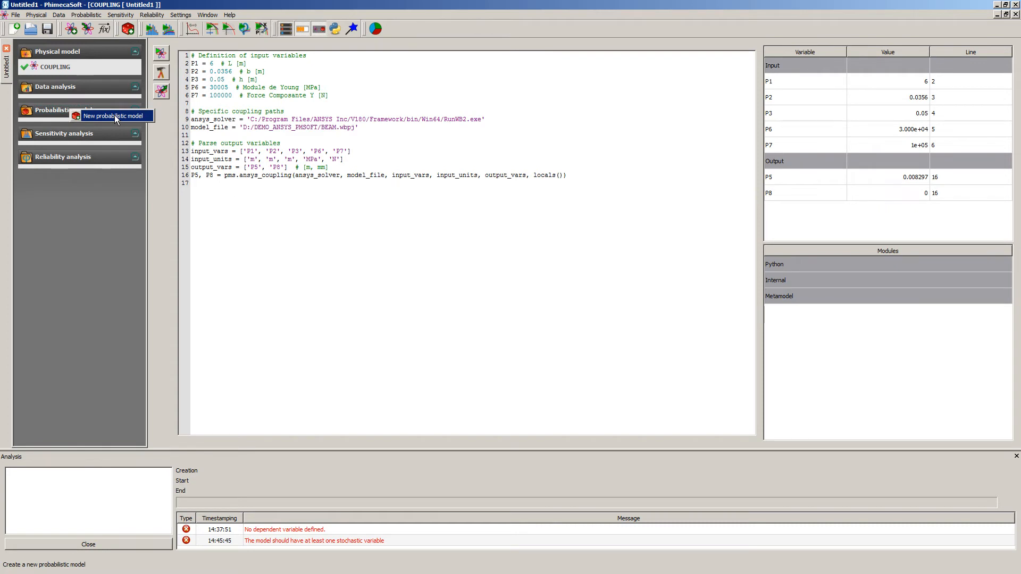
left_click(114, 116)
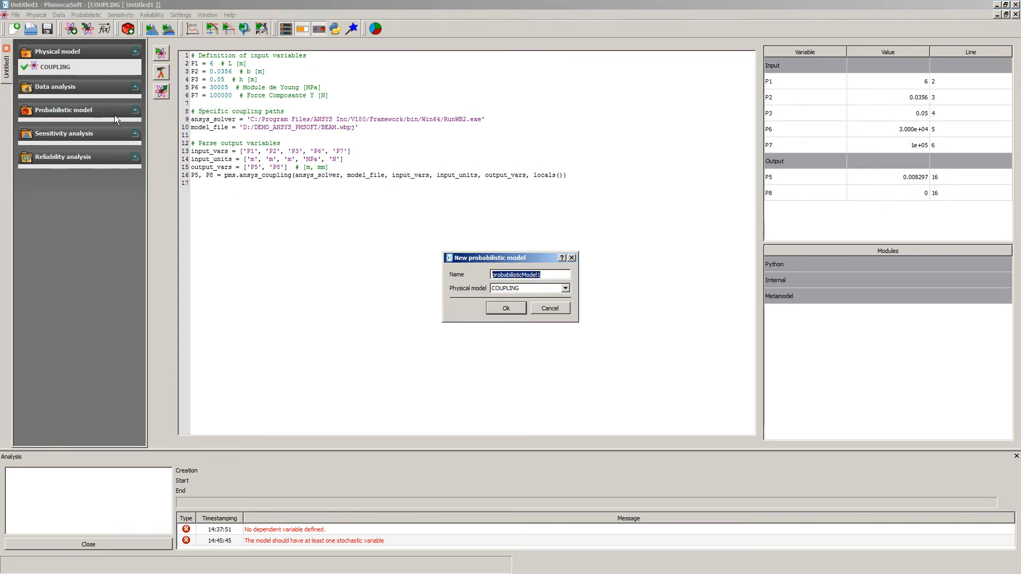
left_click(512, 308)
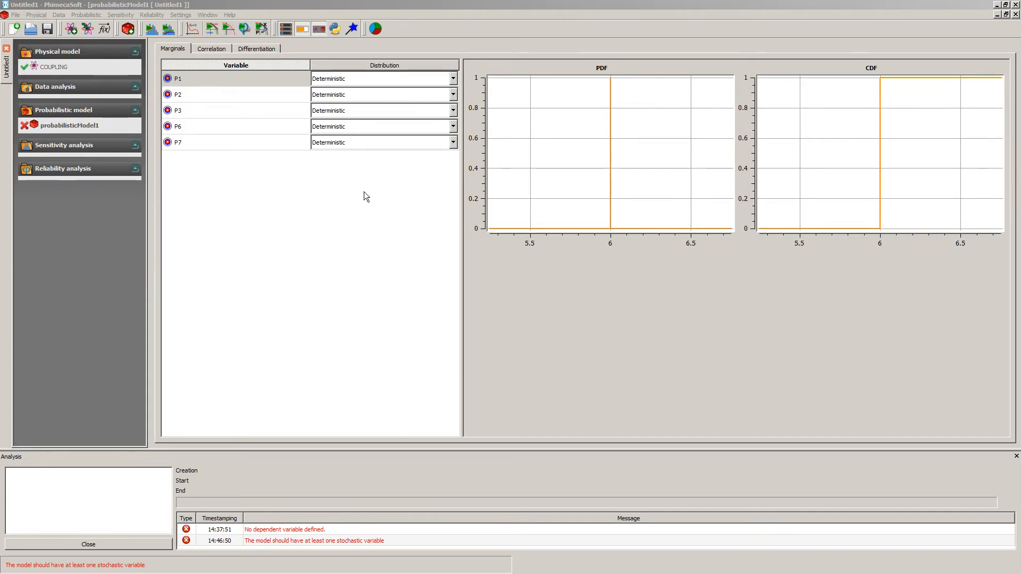
Assign an Exponential distribution to P1, Gumbel to P2 and LogNormal to P3.
left_click(452, 79)
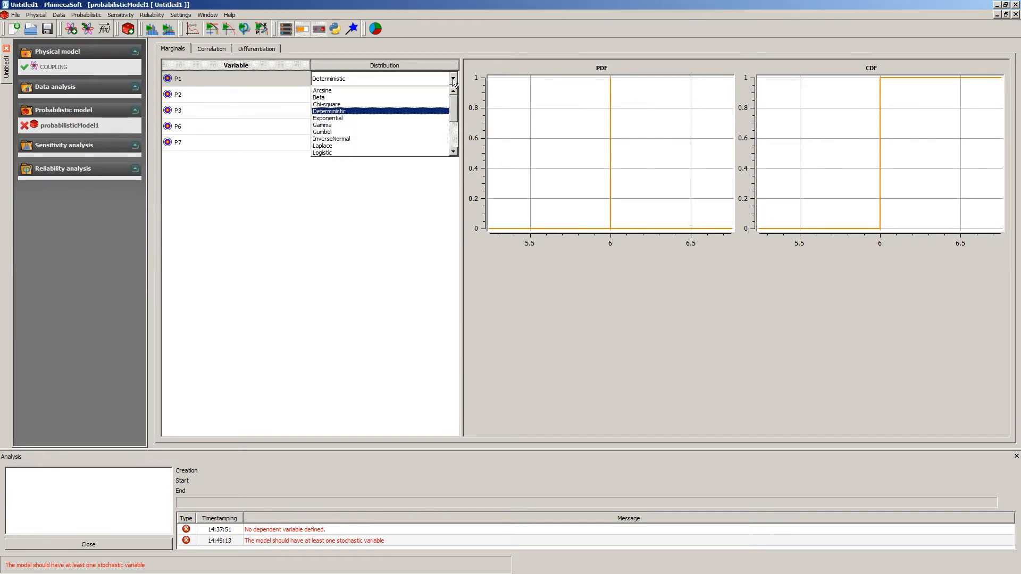
left_click(375, 118)
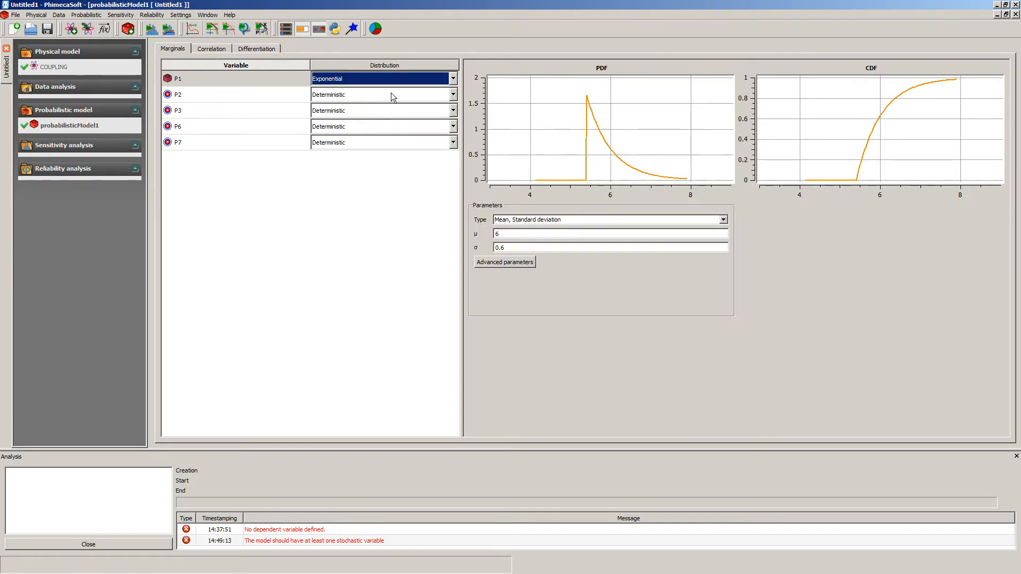
left_click(391, 95)
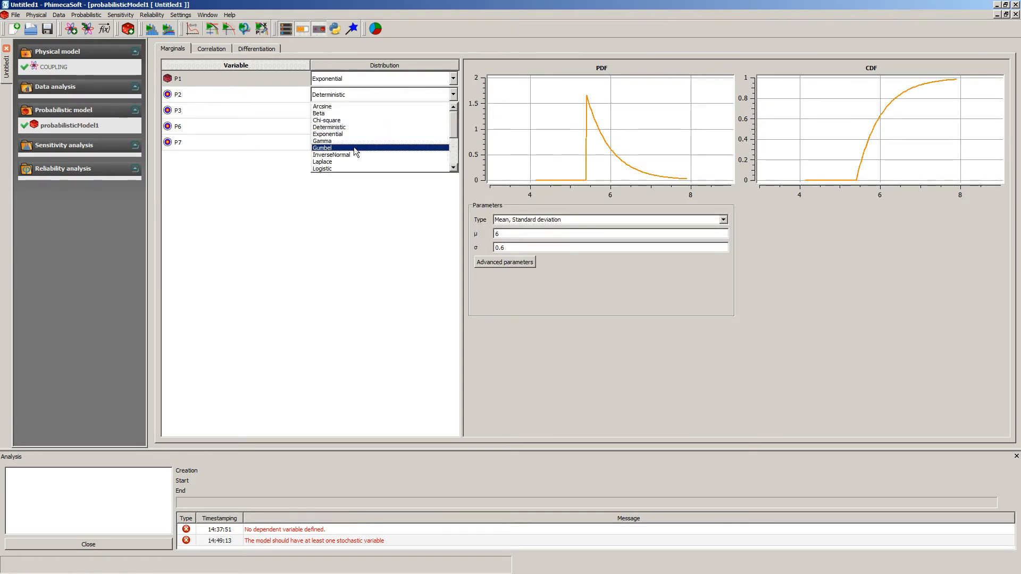
left_click(353, 147)
left_click(379, 112)
scroll(380, 158, "down", 2)
left_click(359, 149)
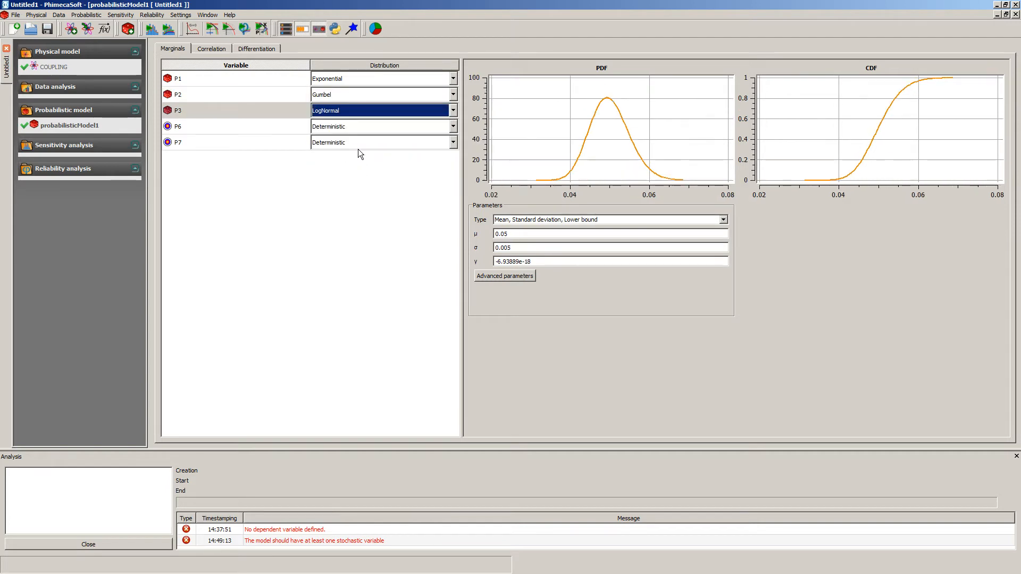
Assign a Rayleigh distribution to P6 and a Gamma distribution to P7.
left_click(376, 125)
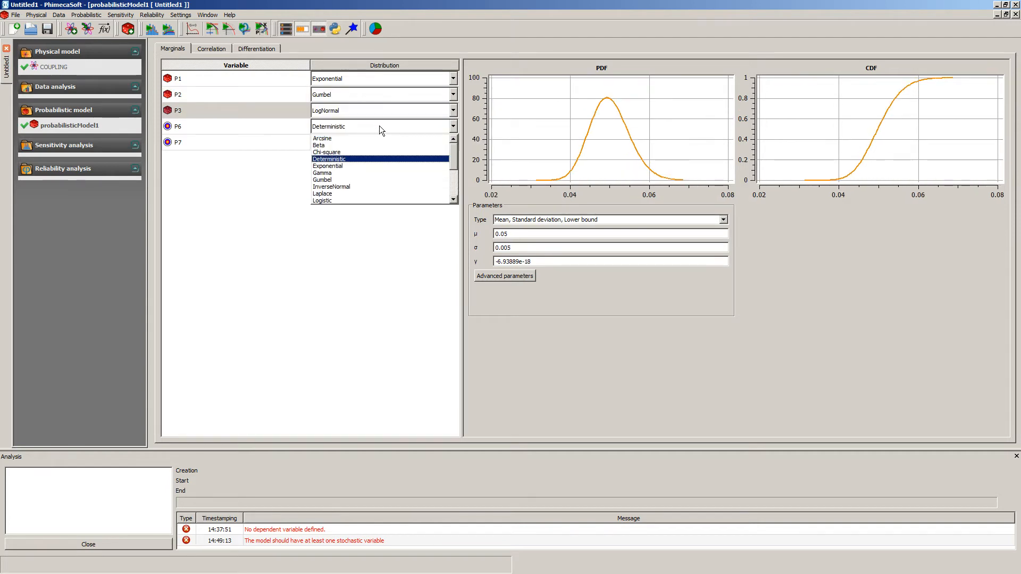
scroll(381, 158, "down", 3)
scroll(367, 173, "down", 1)
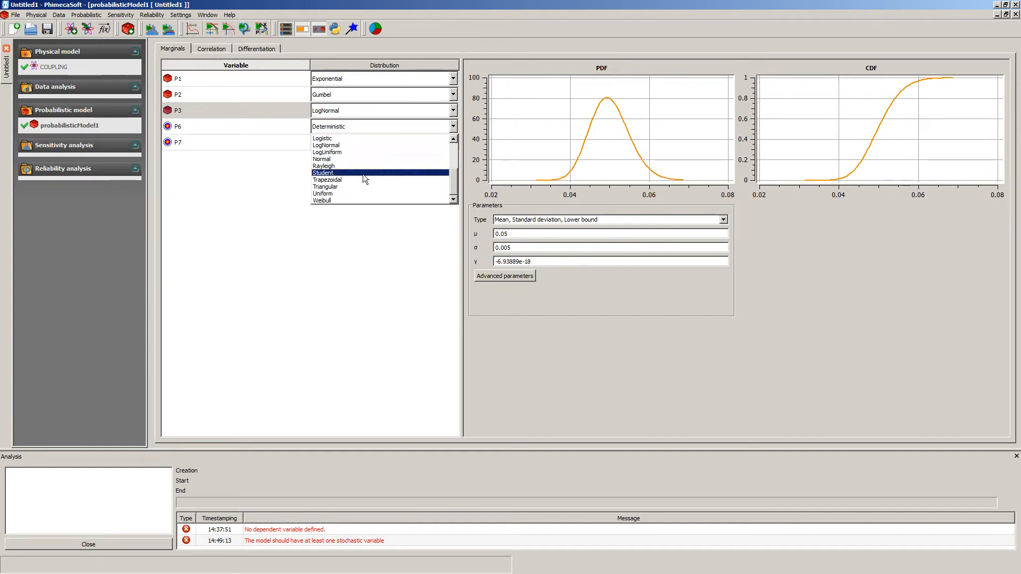
left_click(352, 165)
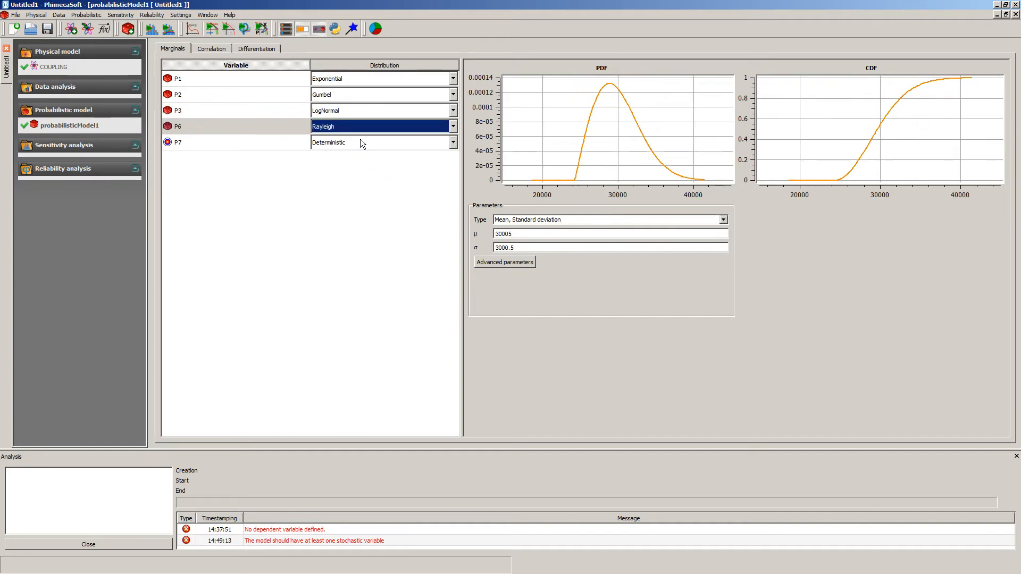
left_click(359, 141)
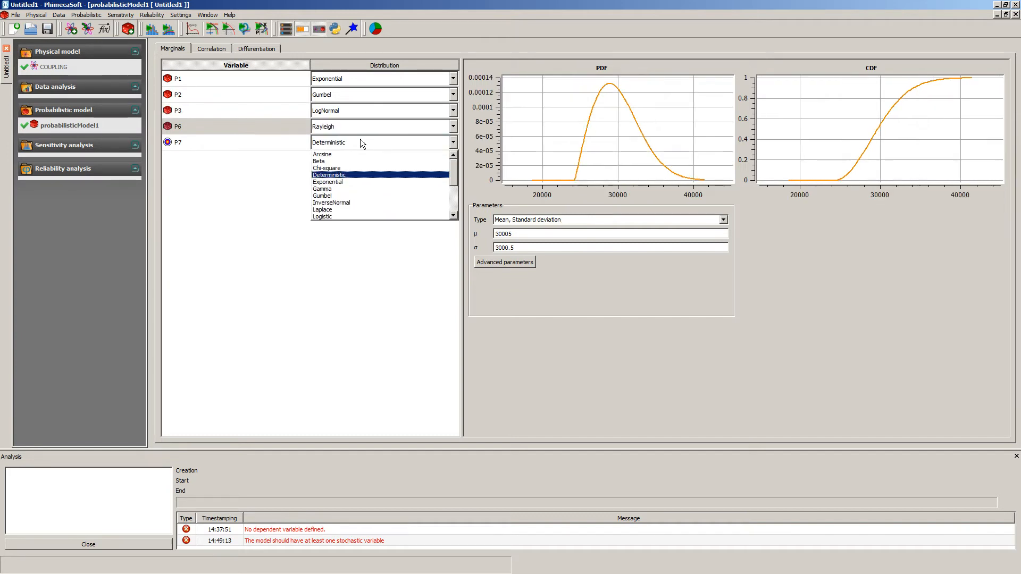
left_click(371, 189)
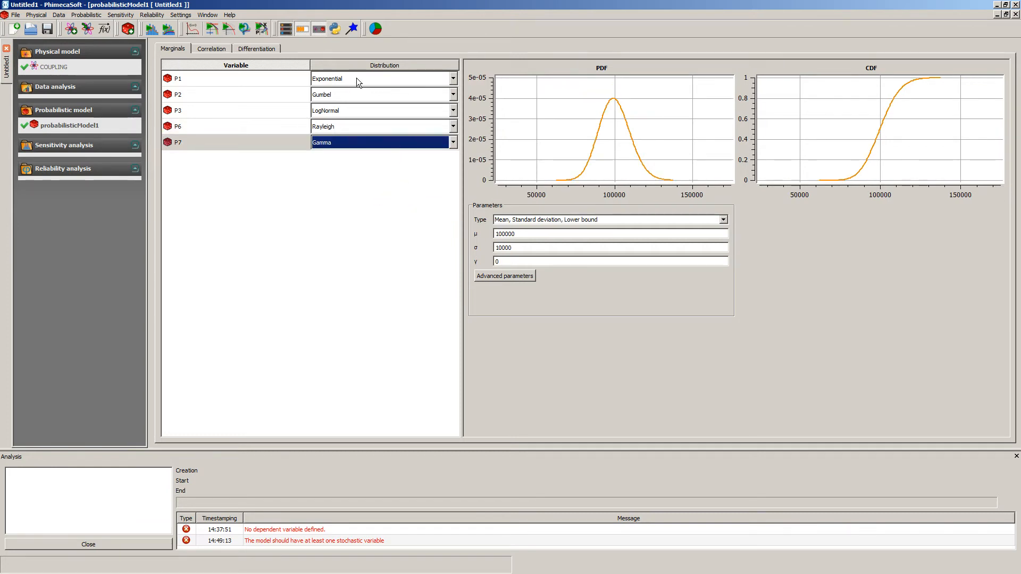
Set the standard deviation of P1's Exponential distribution to 0.5.
left_click(224, 78)
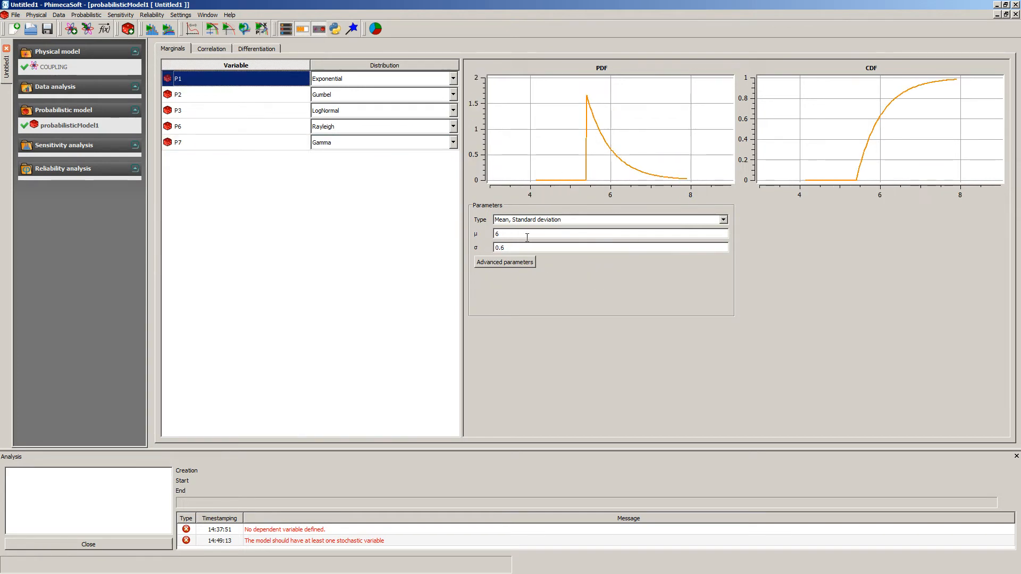
left_click(515, 248)
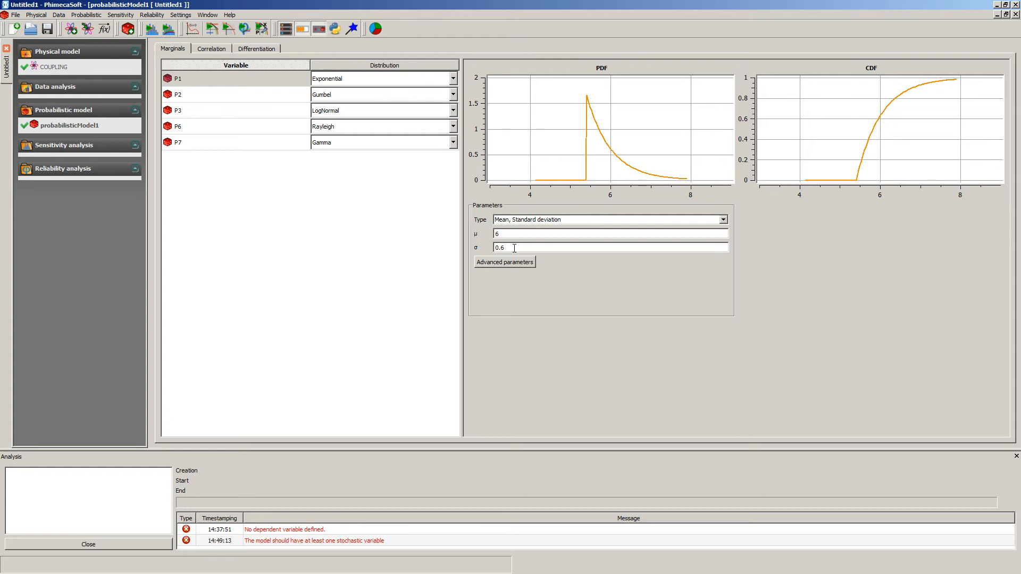
type("5")
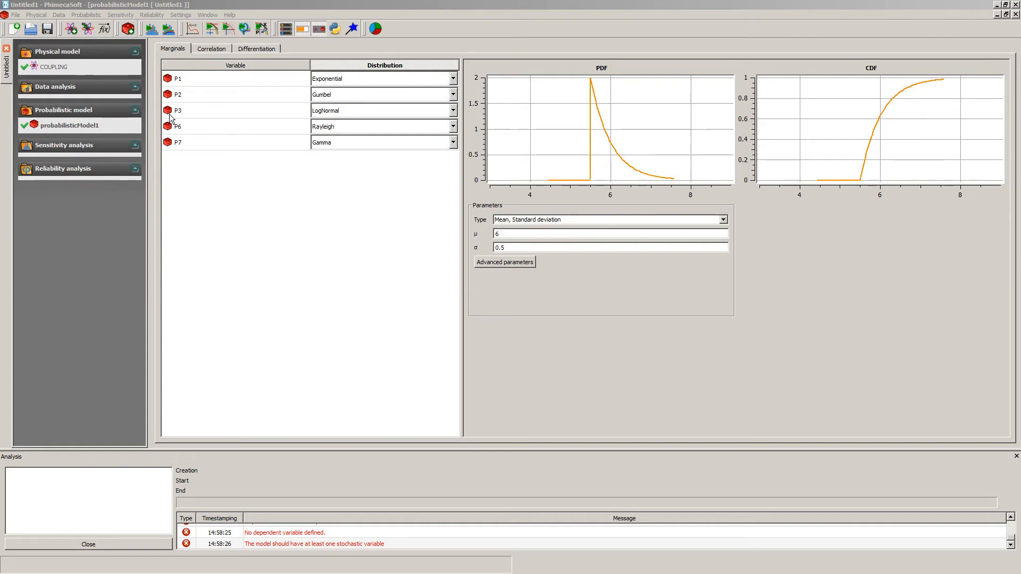
Start a metamodel of output P5 from probabilisticModel1, defining a new design of experiment saved as Metamodel_DOE1.
left_click(69, 129)
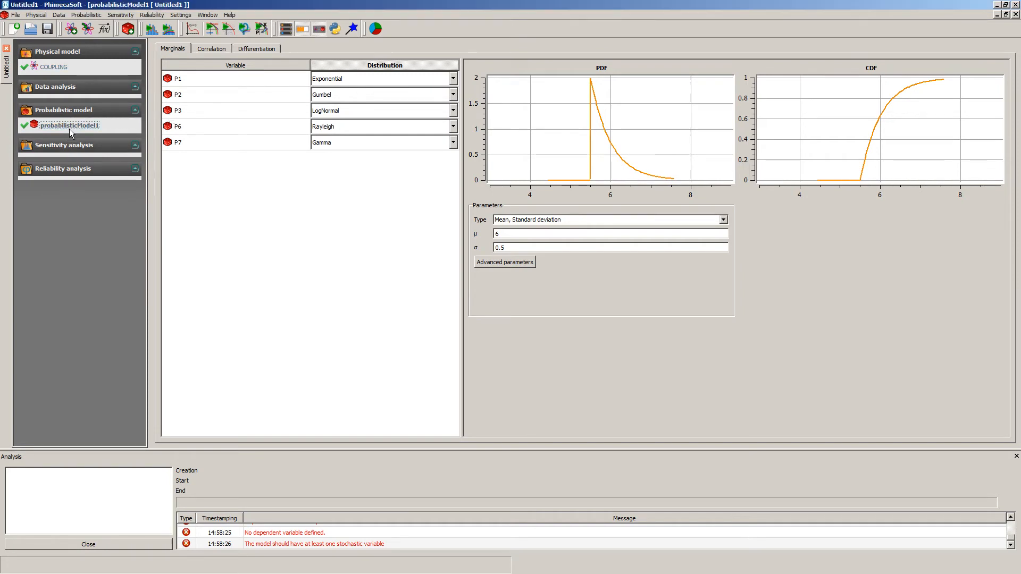
right_click(69, 129)
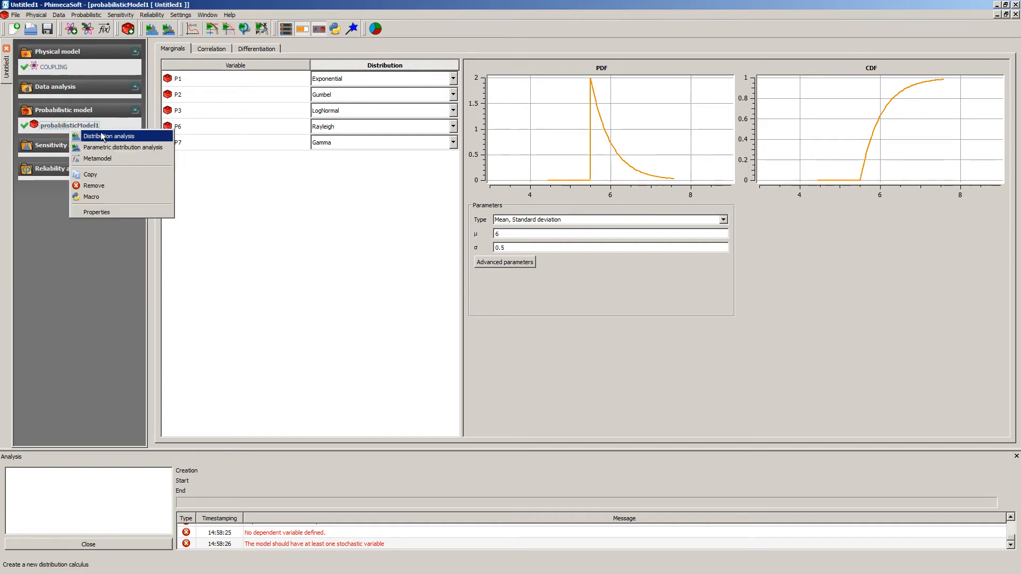
left_click(110, 159)
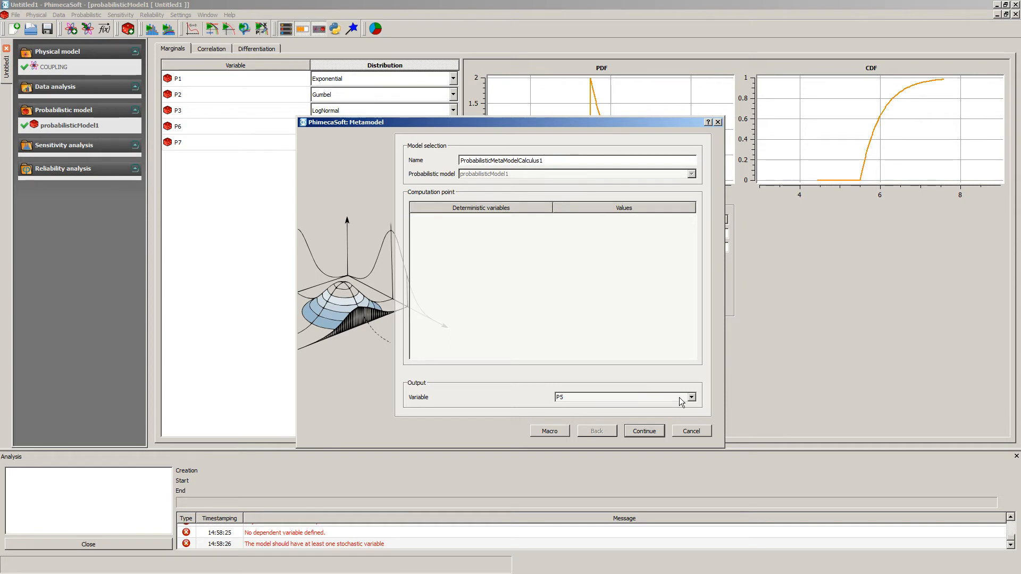
left_click(663, 433)
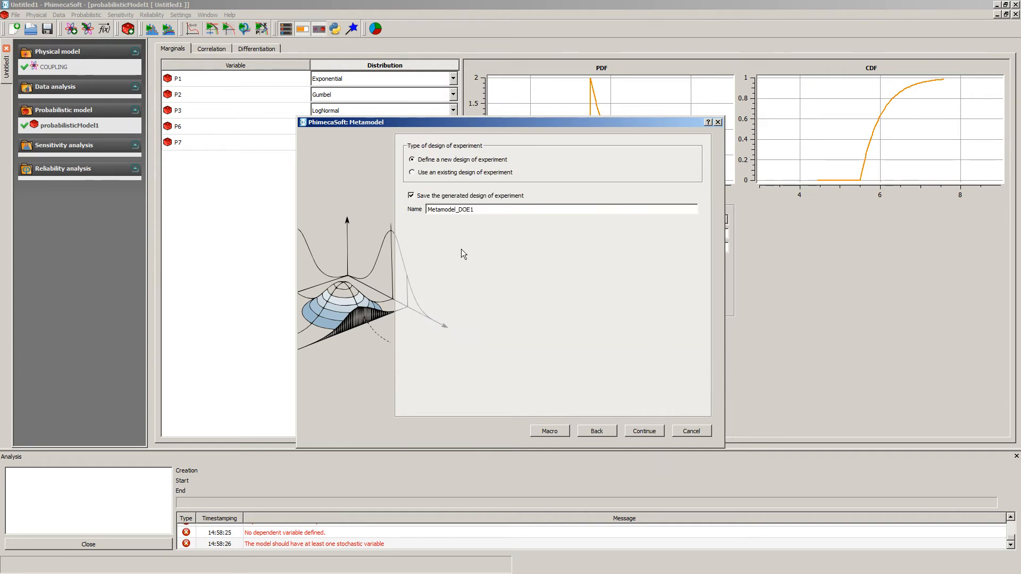
left_click(643, 431)
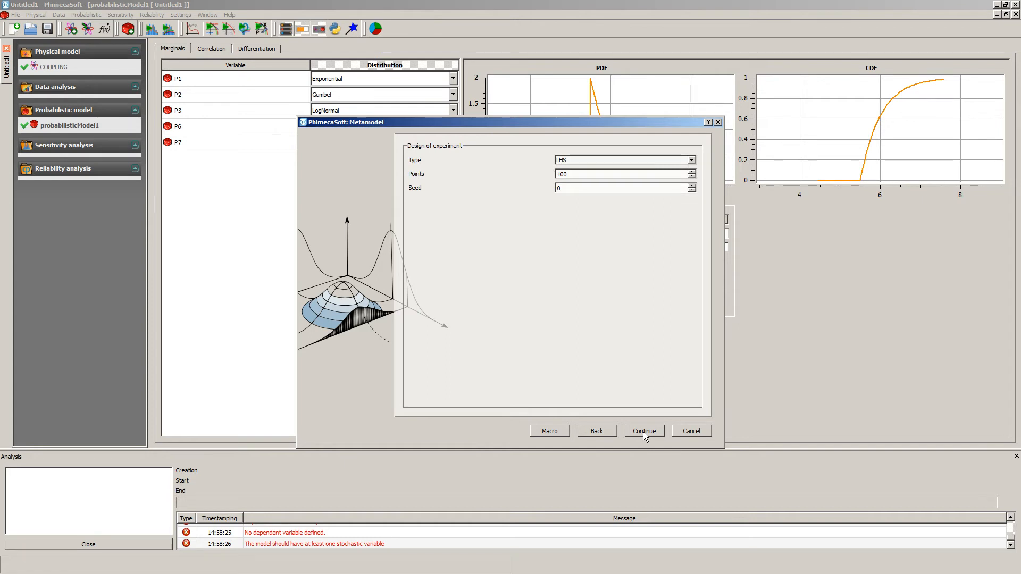
Set an LHS design of experiment with 100 points and seed 0, and compute a polynomial chaos metamodel validated by leave-one-out.
left_click(601, 161)
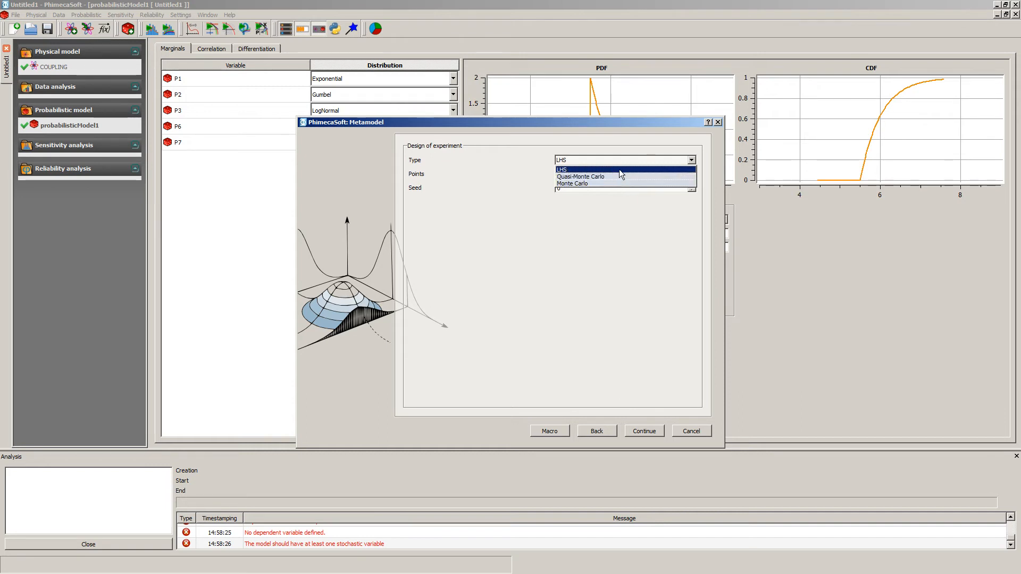
left_click(619, 171)
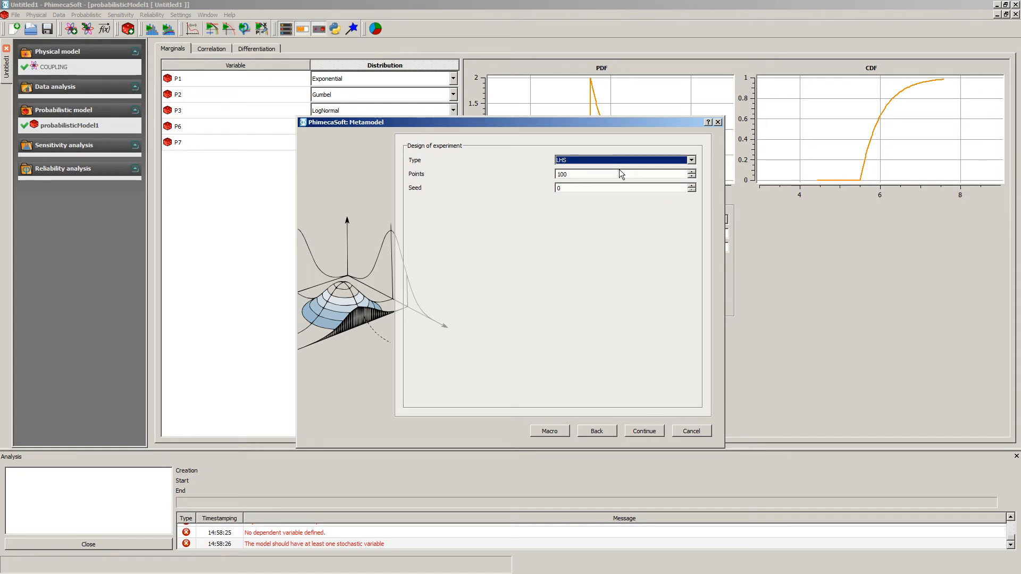
left_click(619, 173)
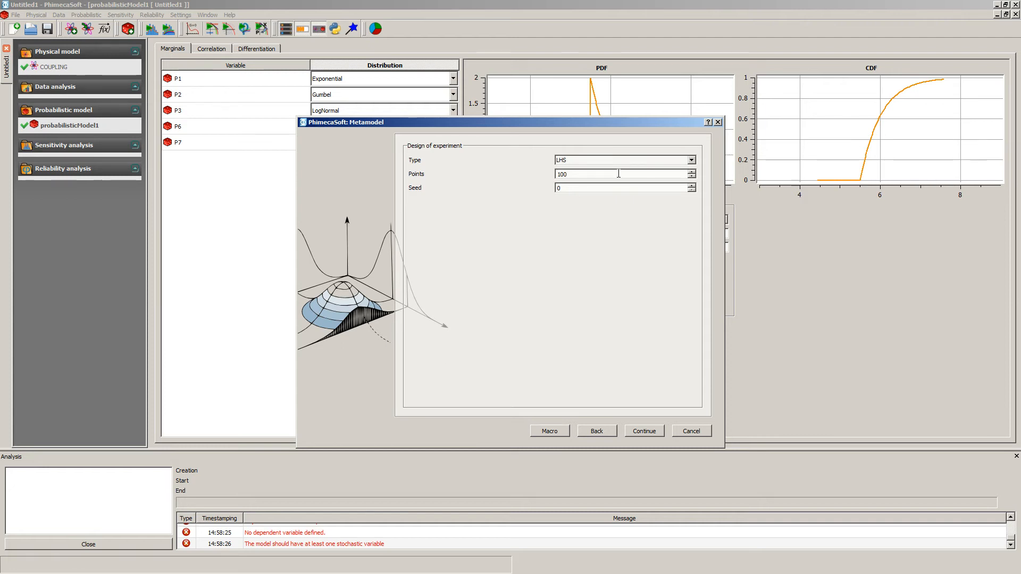
left_click(643, 432)
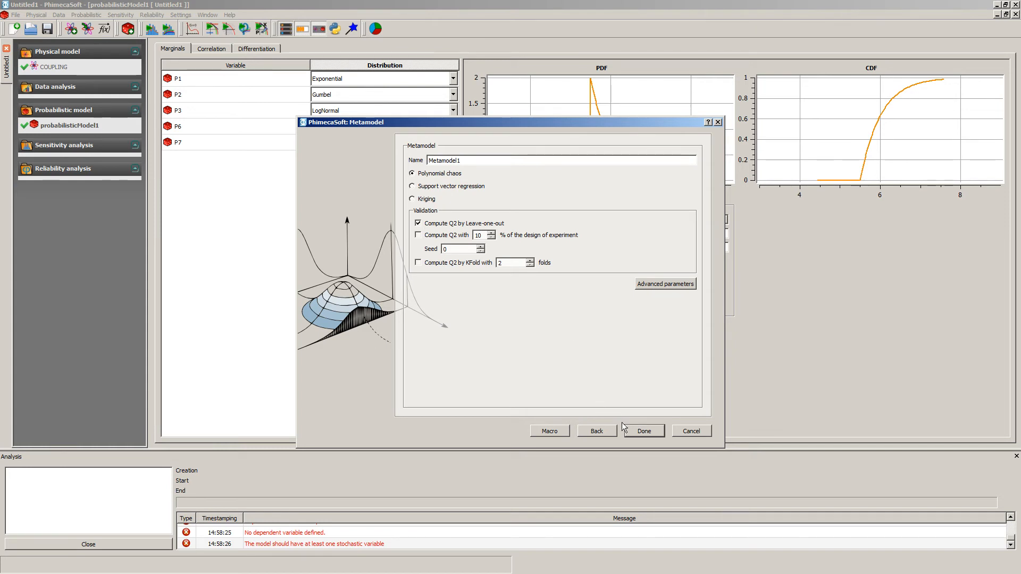
left_click(643, 431)
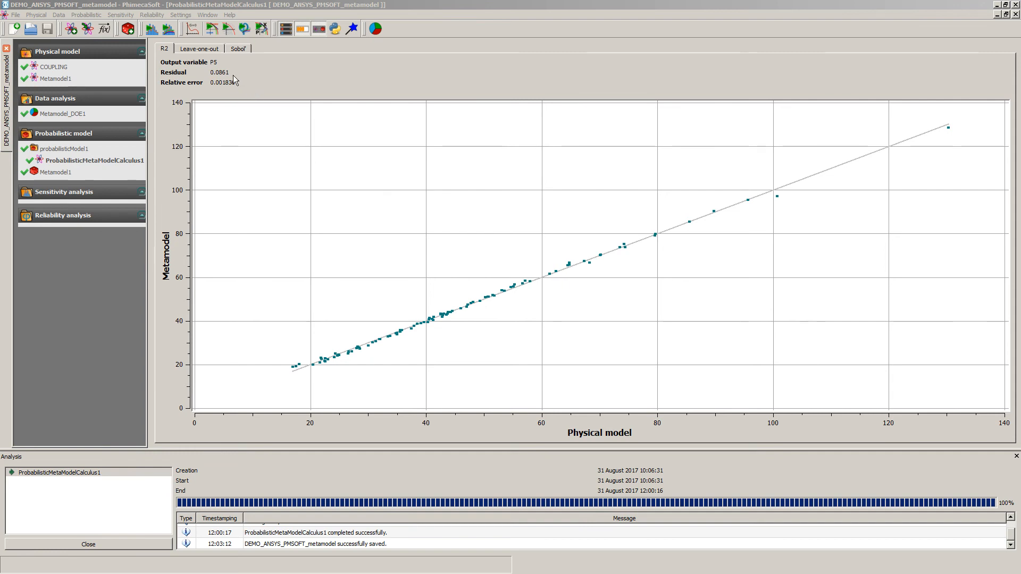
Examine the metamodel's leave-one-out validation plot and its Sobol' indices chart, indices values and moments.
left_click(202, 49)
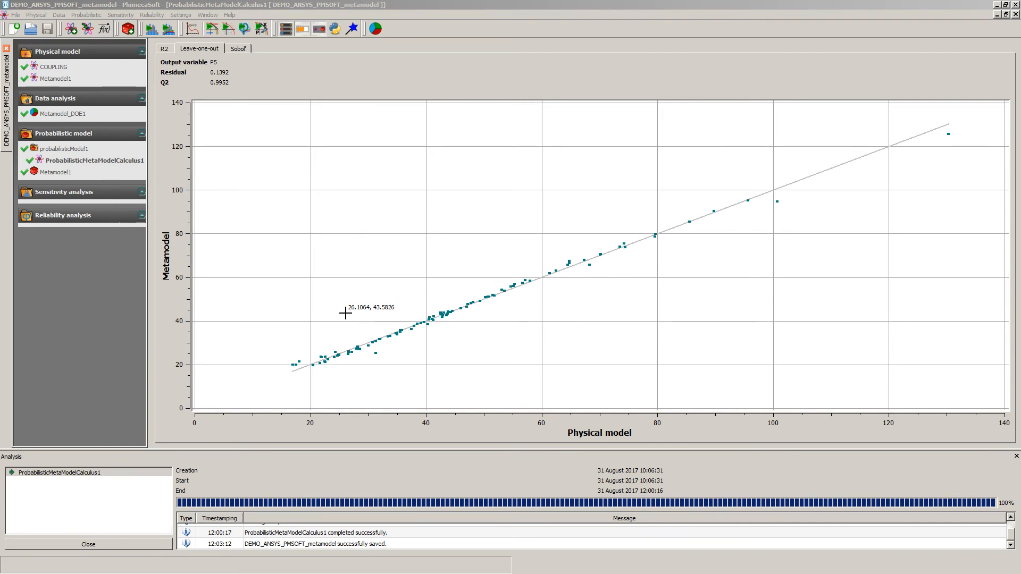
left_click(237, 48)
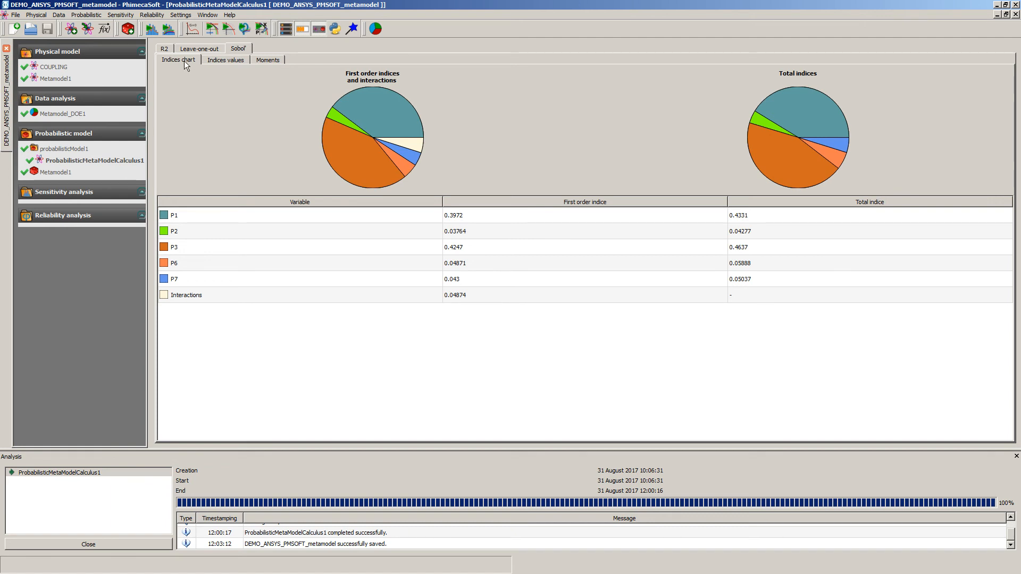
left_click(232, 60)
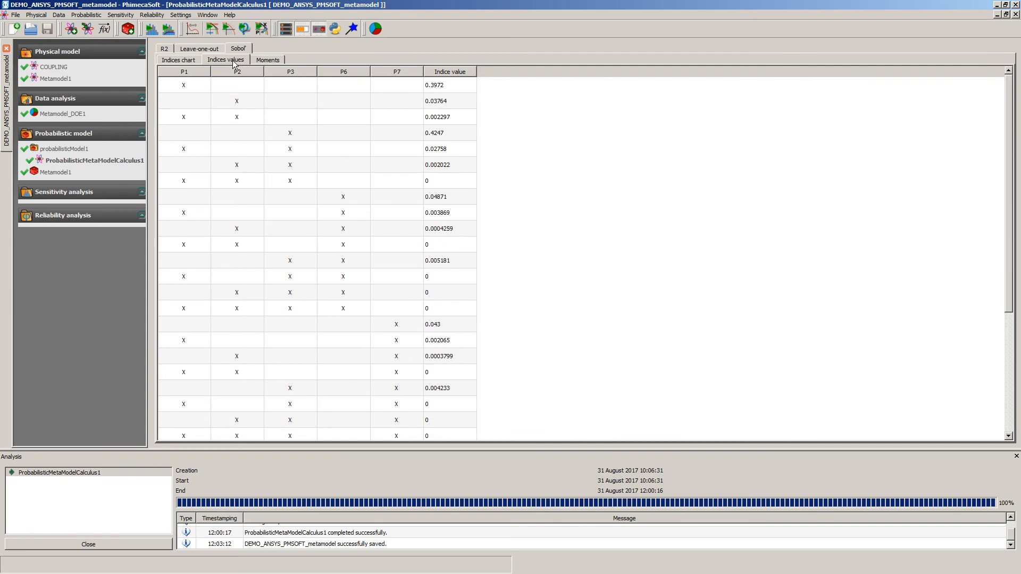
left_click(272, 60)
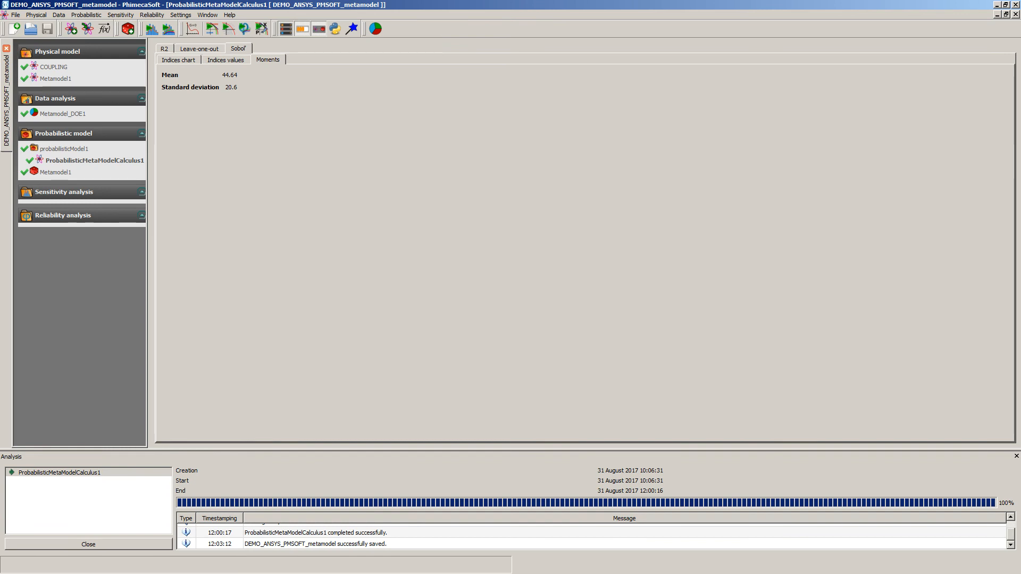
left_click(187, 61)
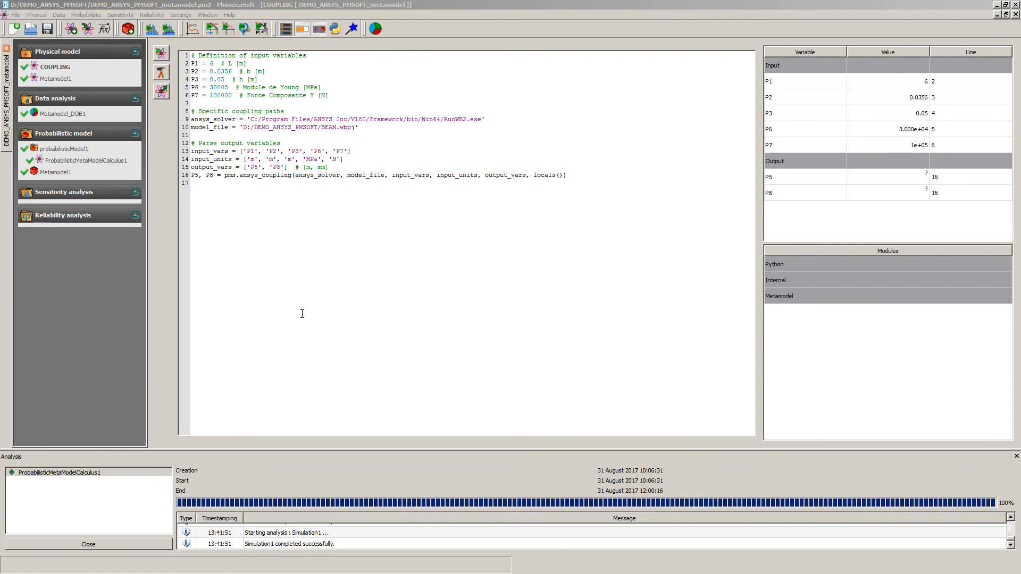
Create a new limit state based on the Metamodel1 probabilistic model, keeping the default name.
right_click(78, 214)
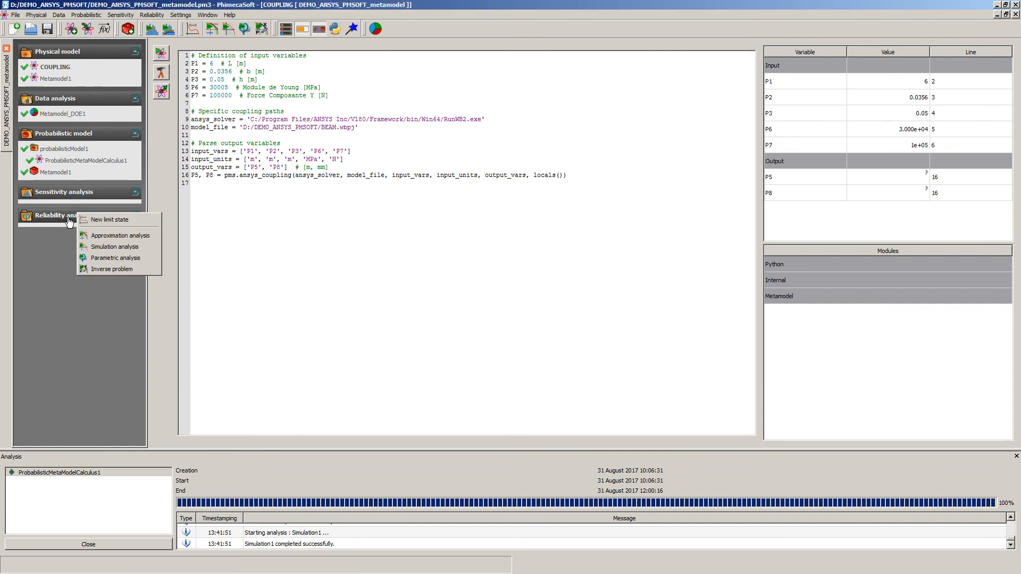
left_click(144, 221)
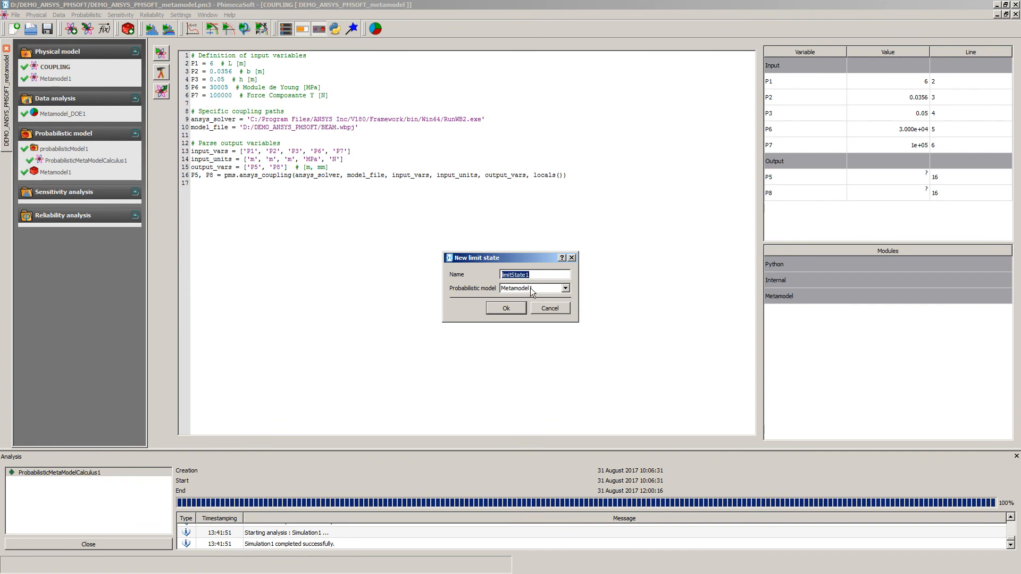
left_click(501, 310)
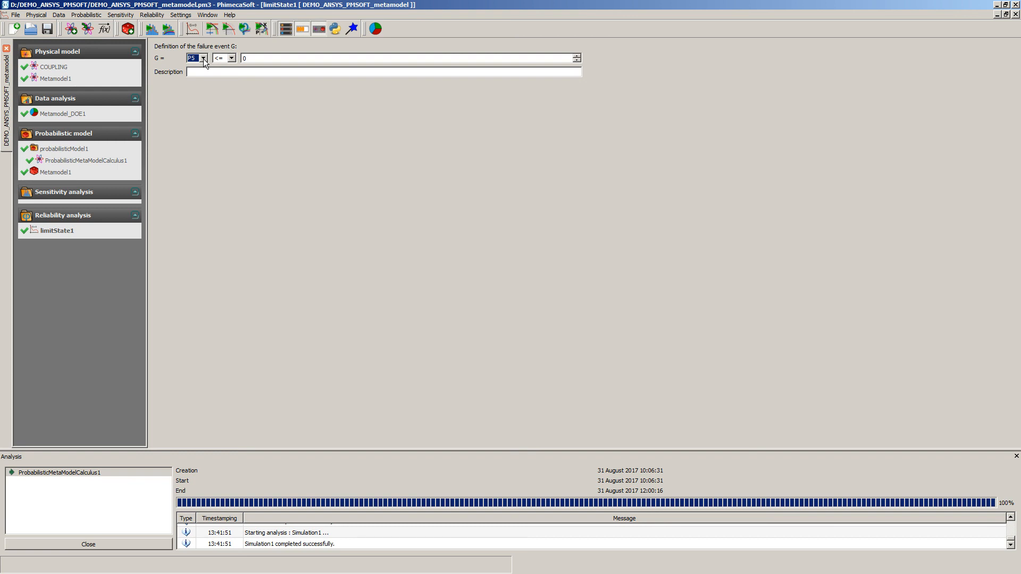
Define the limit state's failure event as P5 >= 80.
left_click(231, 58)
left_click(220, 74)
left_click(252, 60)
Launch a Monte Carlo simulation analysis on limitState1 with 10000 simulations and a coefficient of variation of 0.1.
right_click(57, 231)
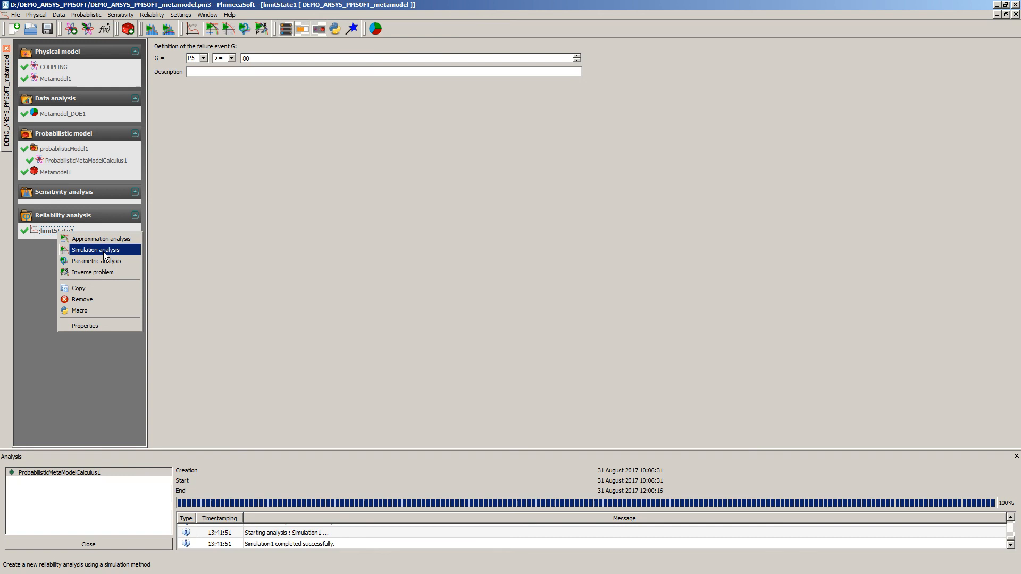
left_click(104, 255)
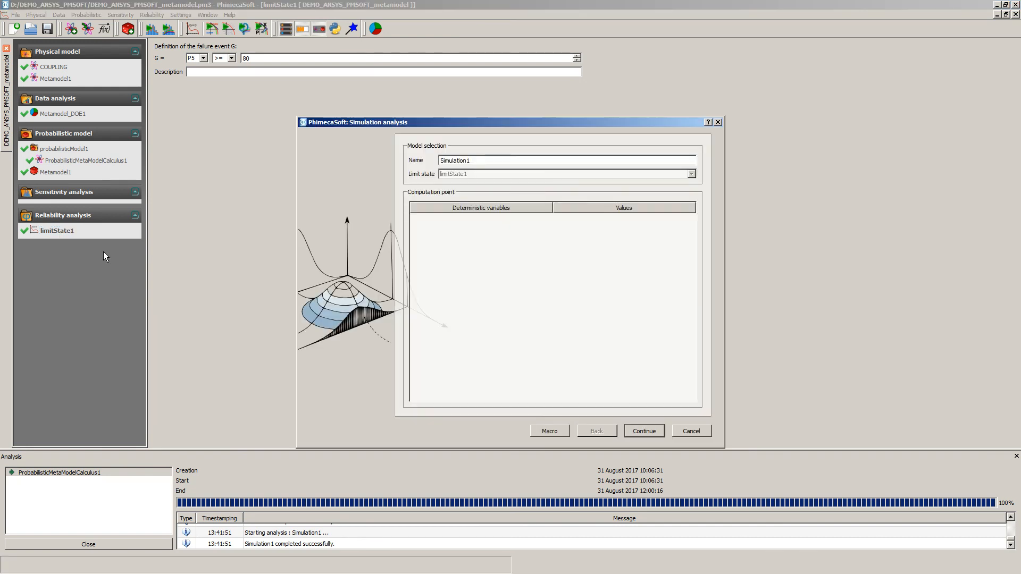
left_click(643, 432)
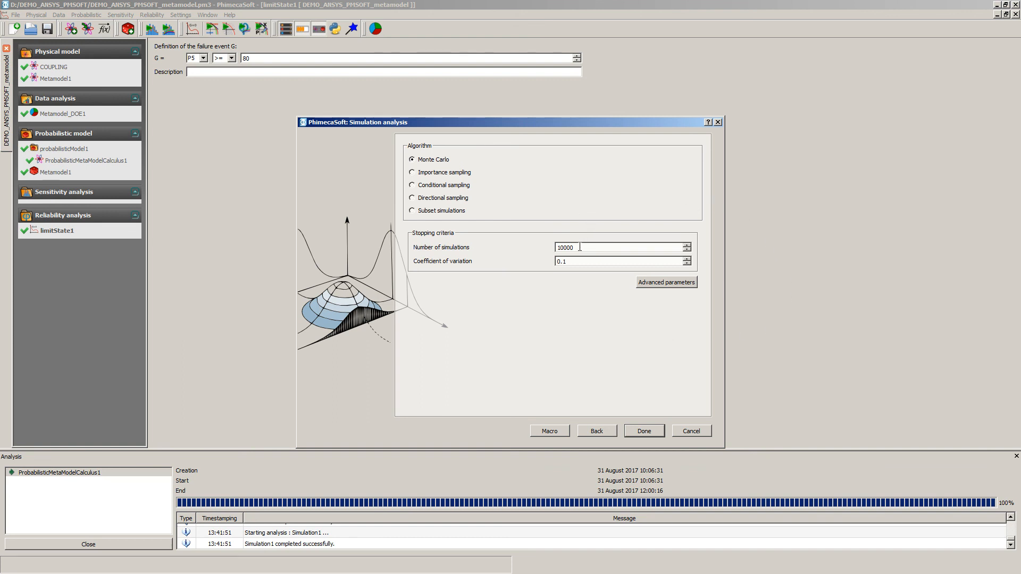
left_click(643, 432)
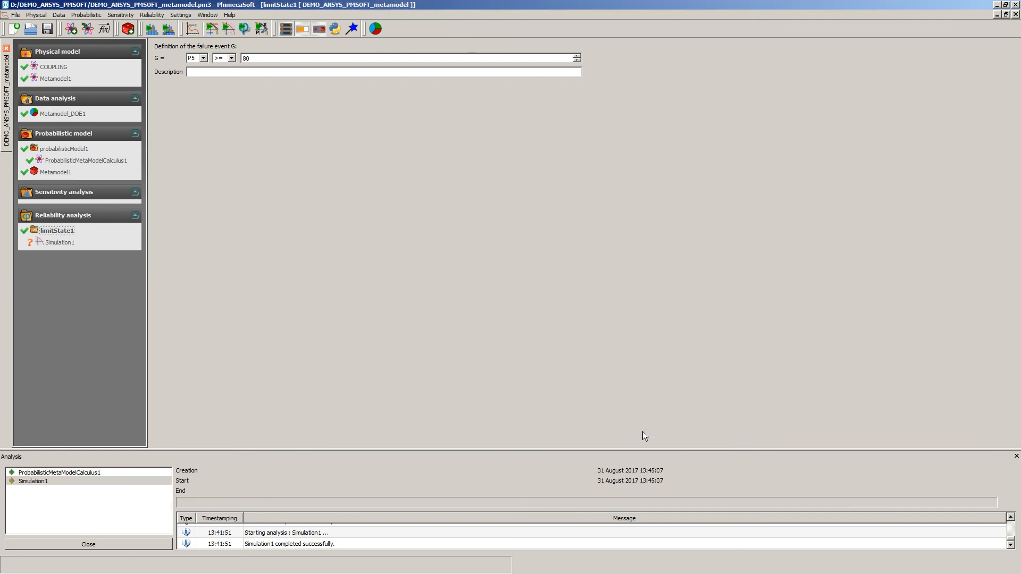